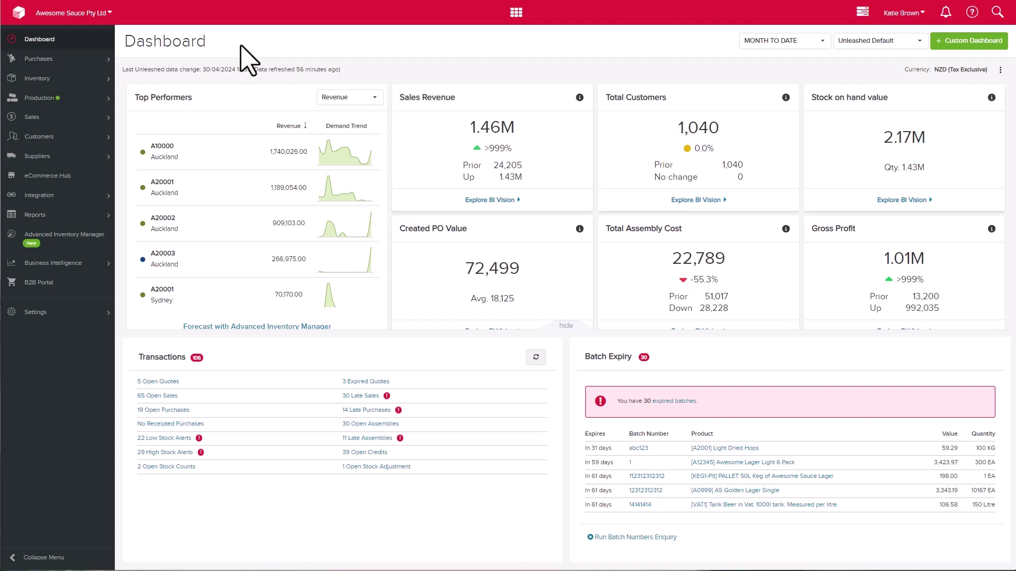
# Expand Sales > Orders in the sidebar to reveal the Add Sales Order option
pyautogui.click(95, 118)
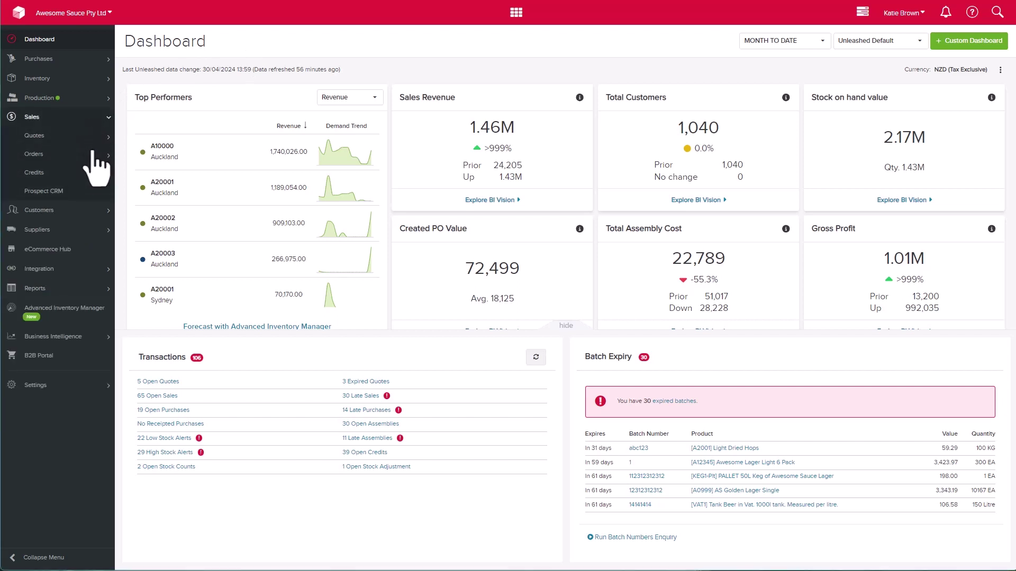
pyautogui.click(94, 155)
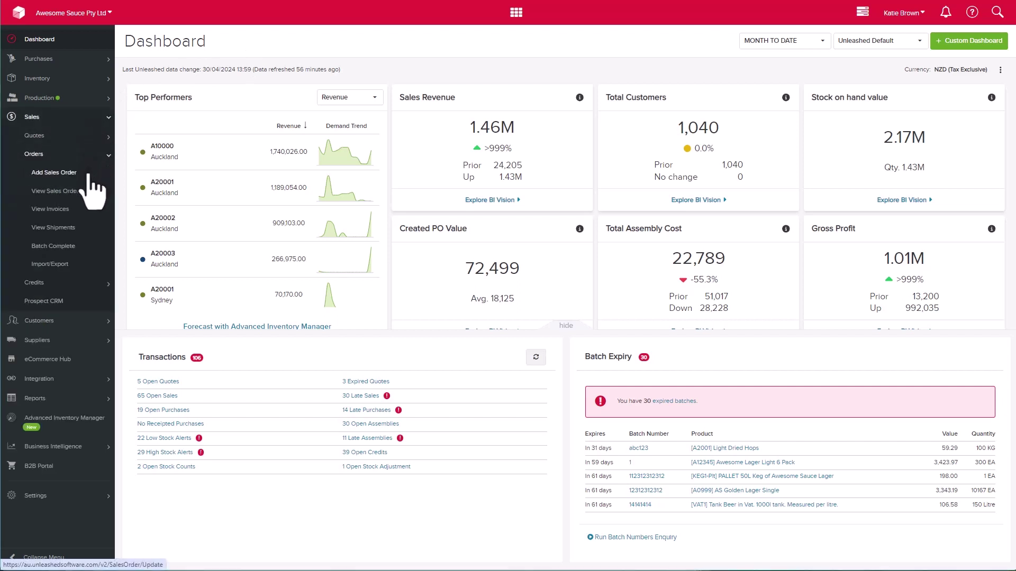
# Start a new sales order for customer Beer For Less and enter the customer reference
pyautogui.click(54, 172)
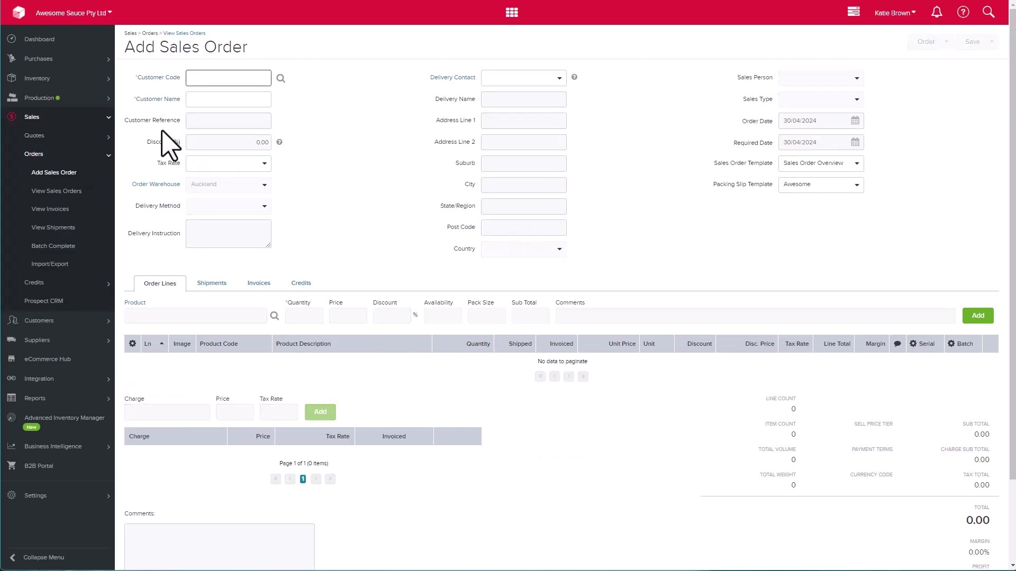
pyautogui.write('beer')
pyautogui.click(223, 99)
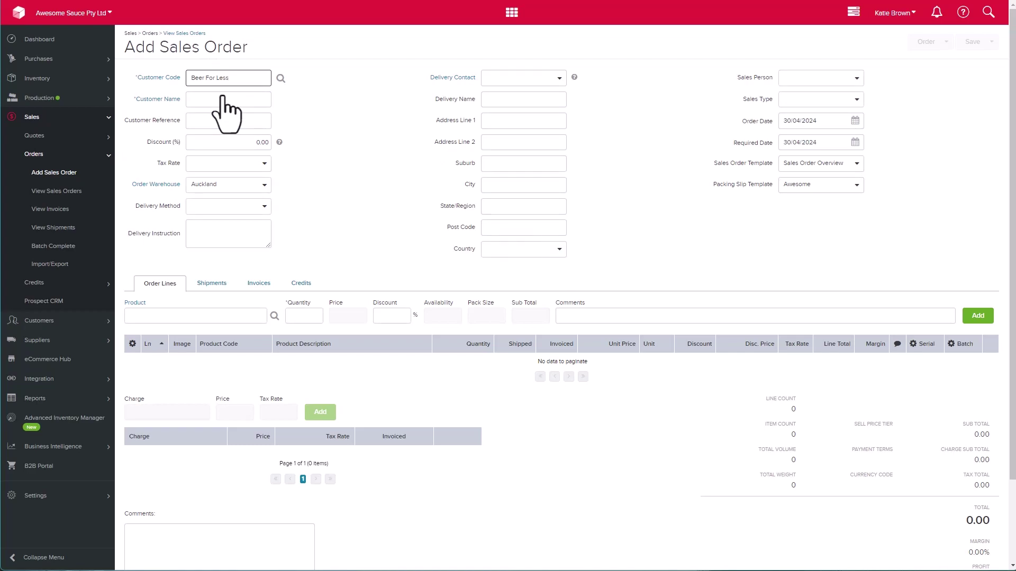
pyautogui.click(279, 80)
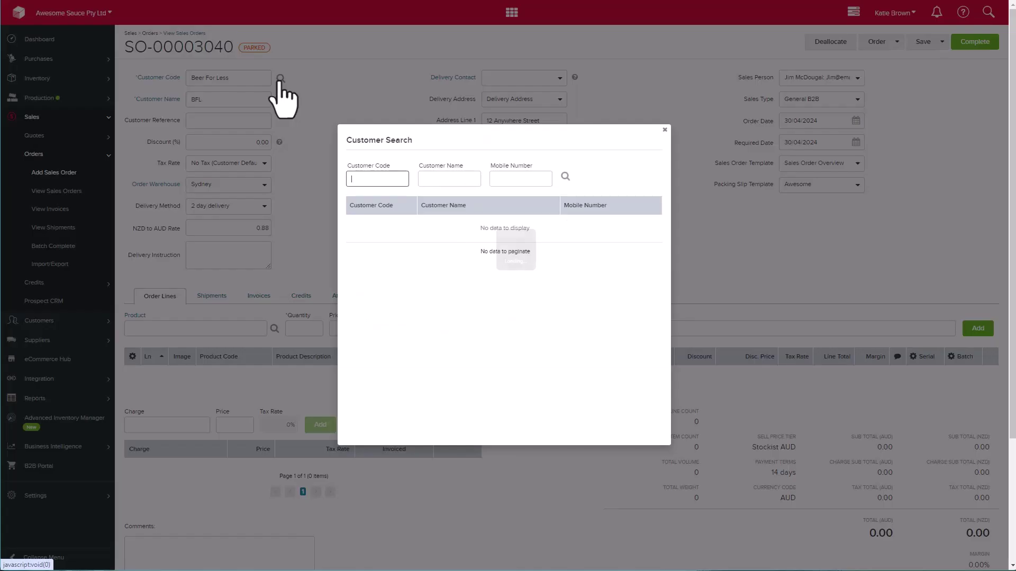
pyautogui.click(665, 129)
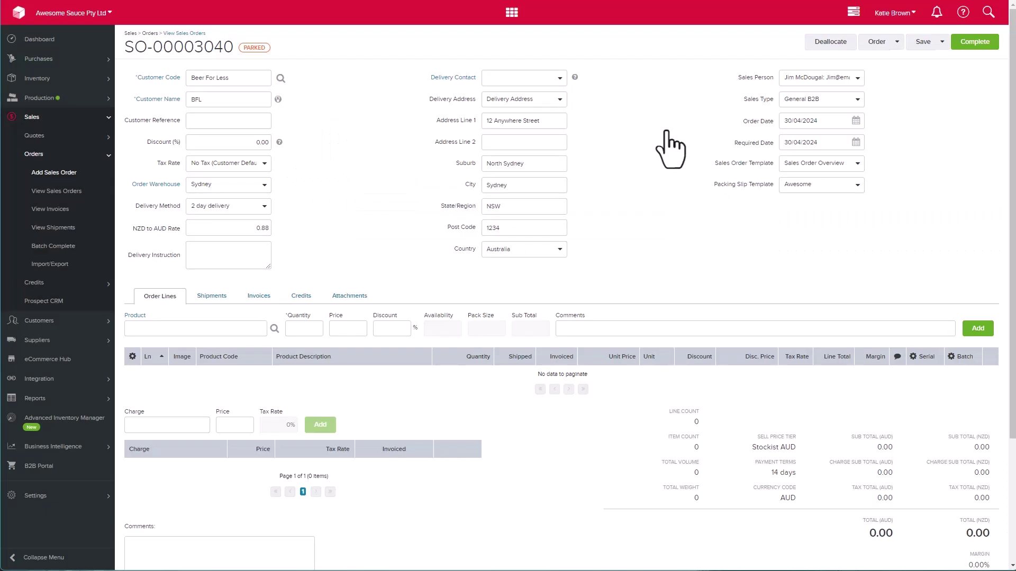
pyautogui.click(248, 120)
pyautogui.write('Order #500')
# Keep Sydney warehouse, the customer's delivery address, and Sales Order Overview/Awesome templates
pyautogui.click(250, 191)
pyautogui.click(250, 192)
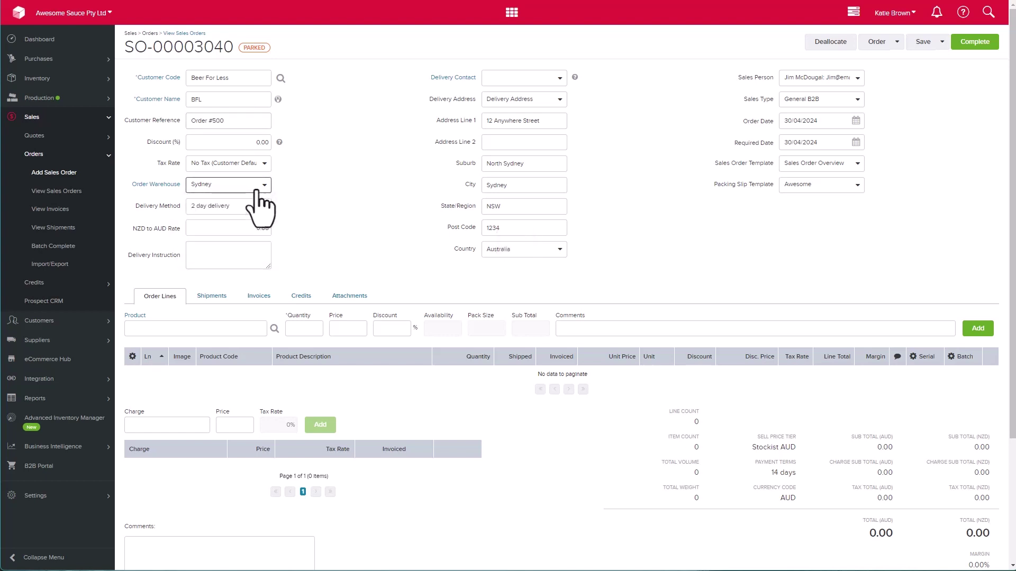
pyautogui.click(218, 256)
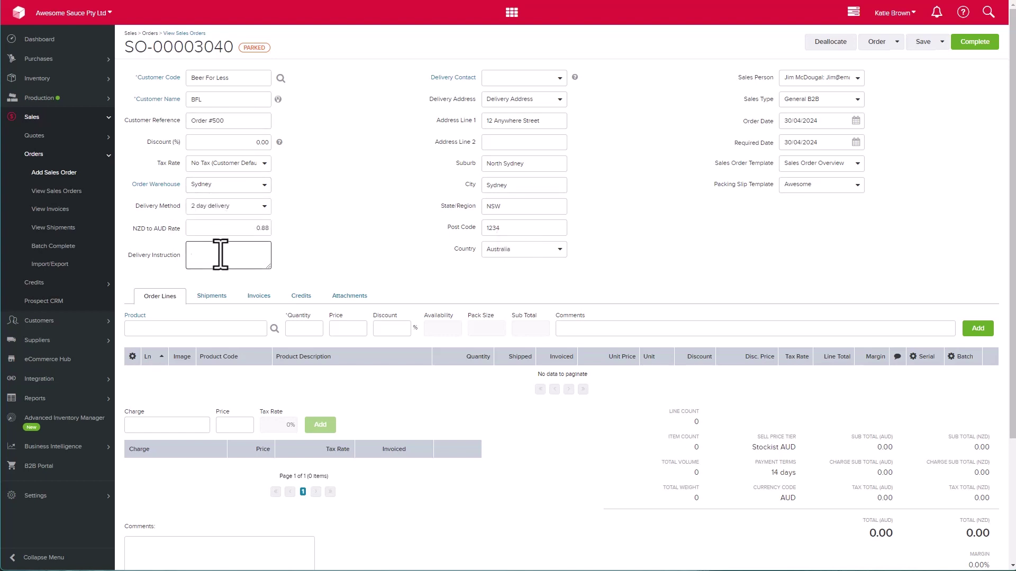
pyautogui.click(560, 104)
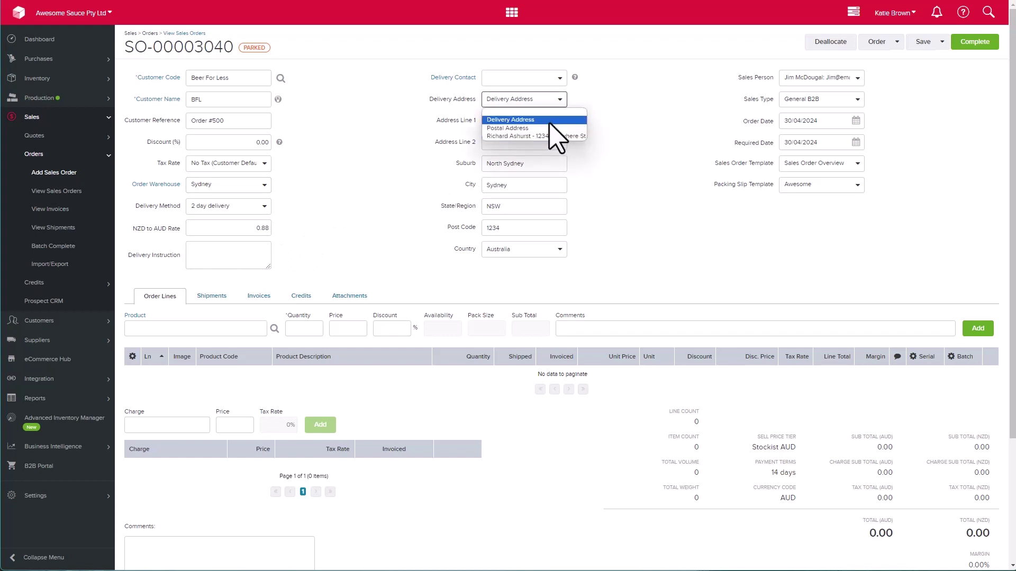
pyautogui.click(627, 117)
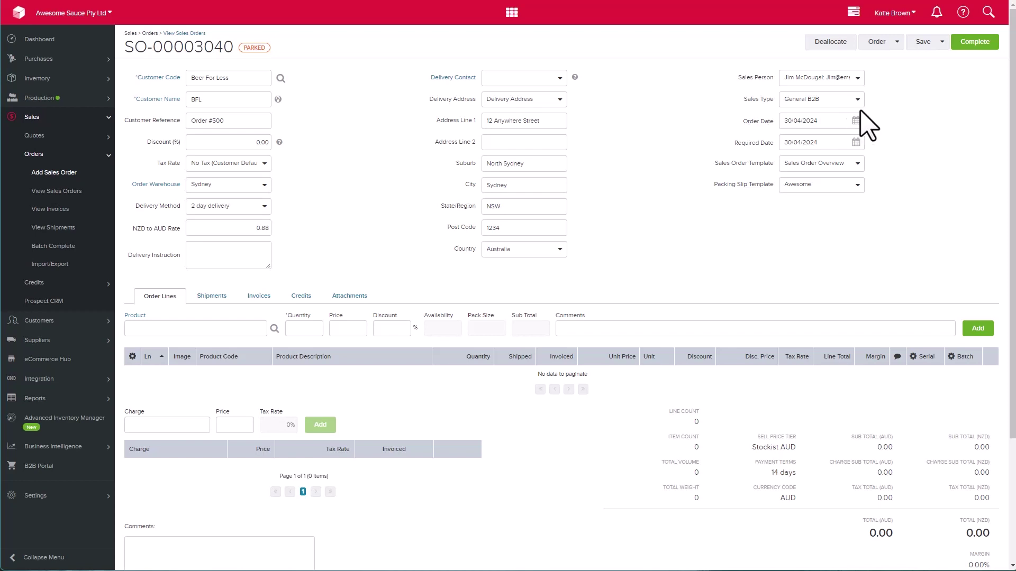
pyautogui.click(856, 164)
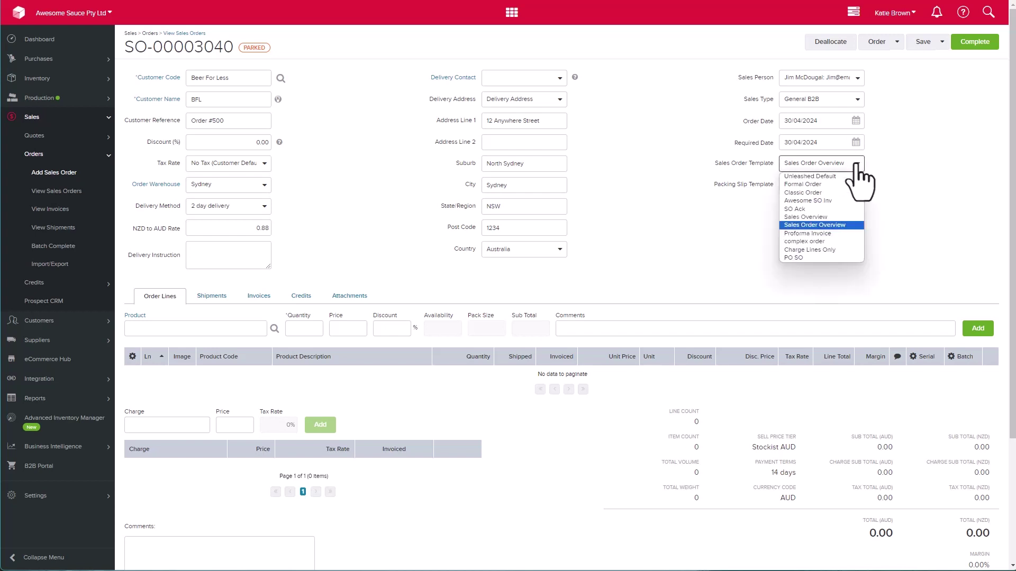
pyautogui.click(856, 164)
pyautogui.click(855, 185)
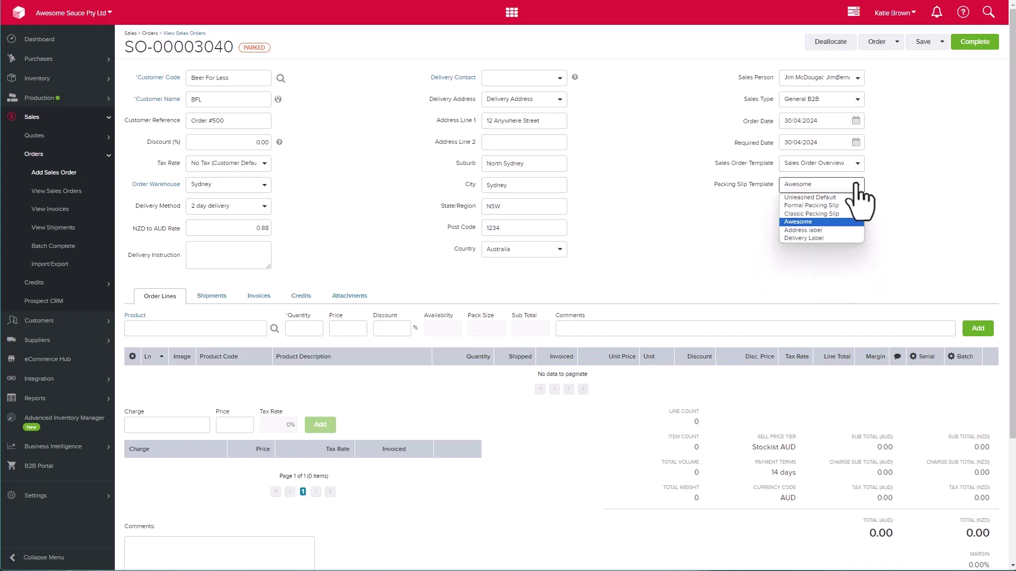
pyautogui.click(856, 184)
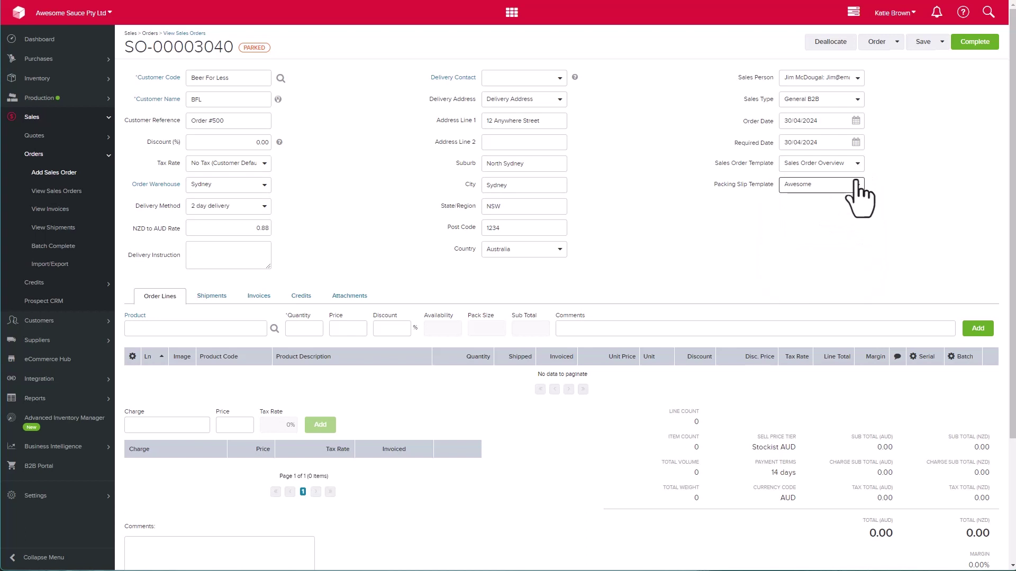
# Add a line of 10 AS Stout 4 Pack Cans to the order
pyautogui.click(171, 329)
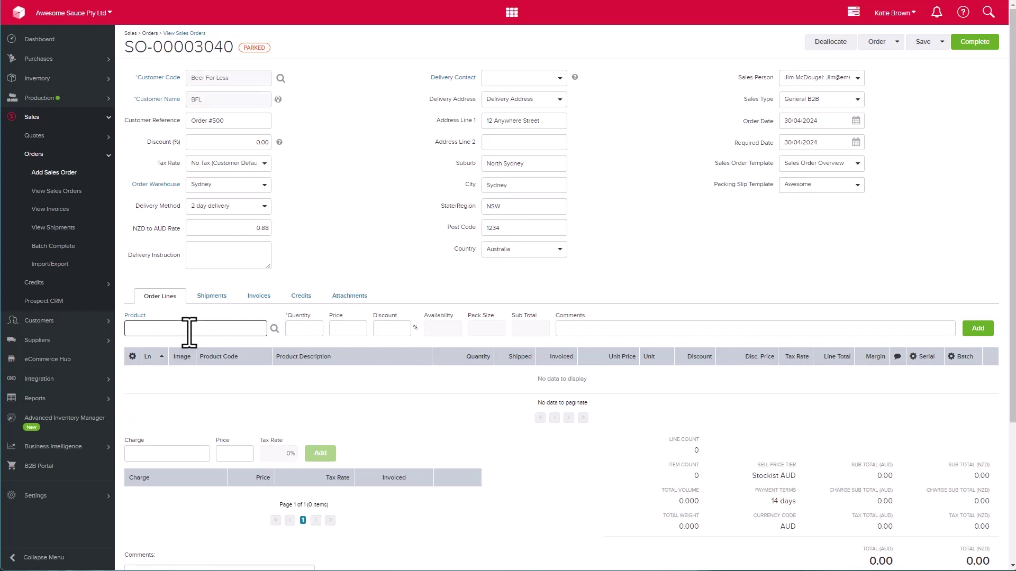
pyautogui.write('as s')
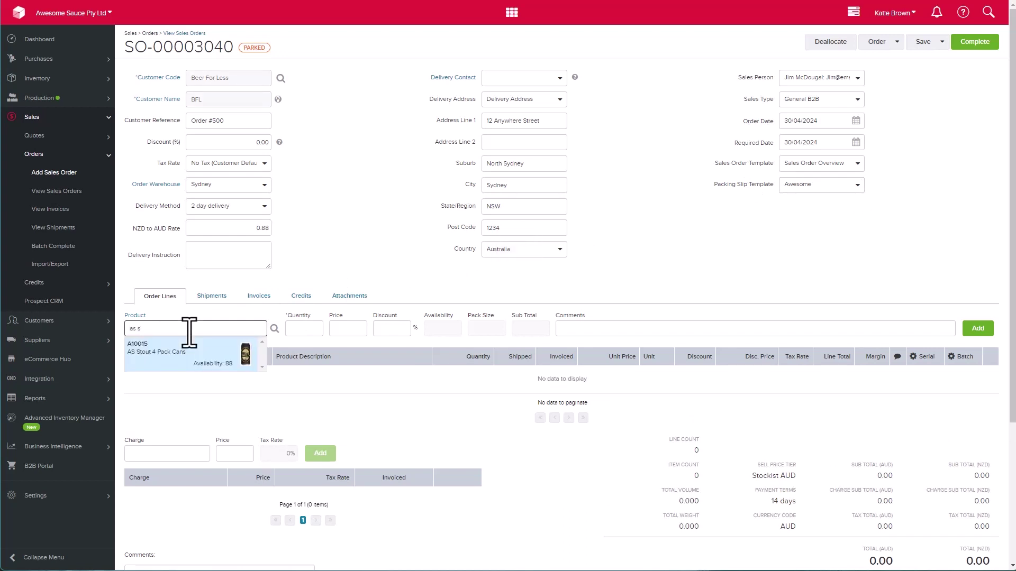
pyautogui.click(183, 360)
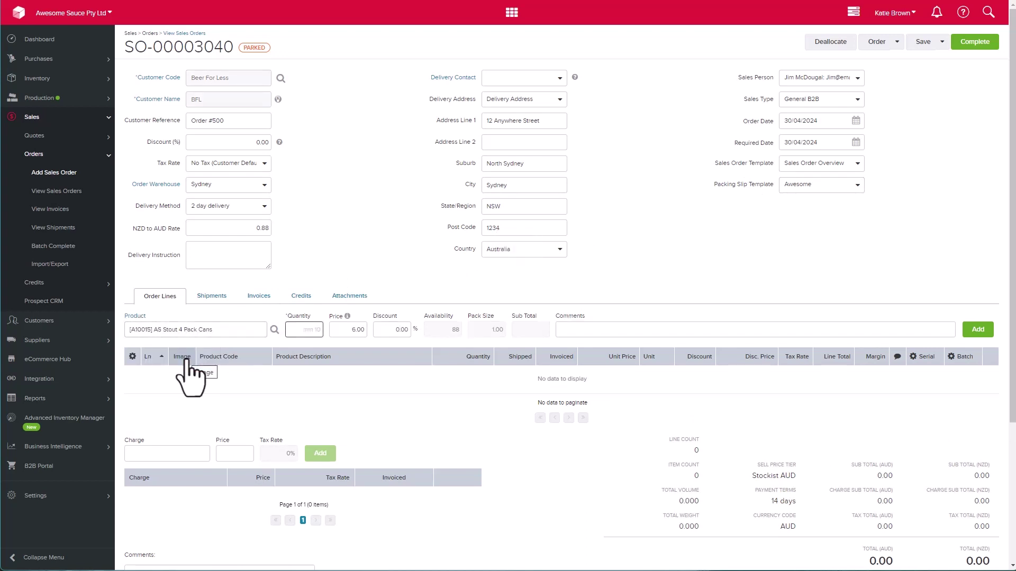
pyautogui.write('10')
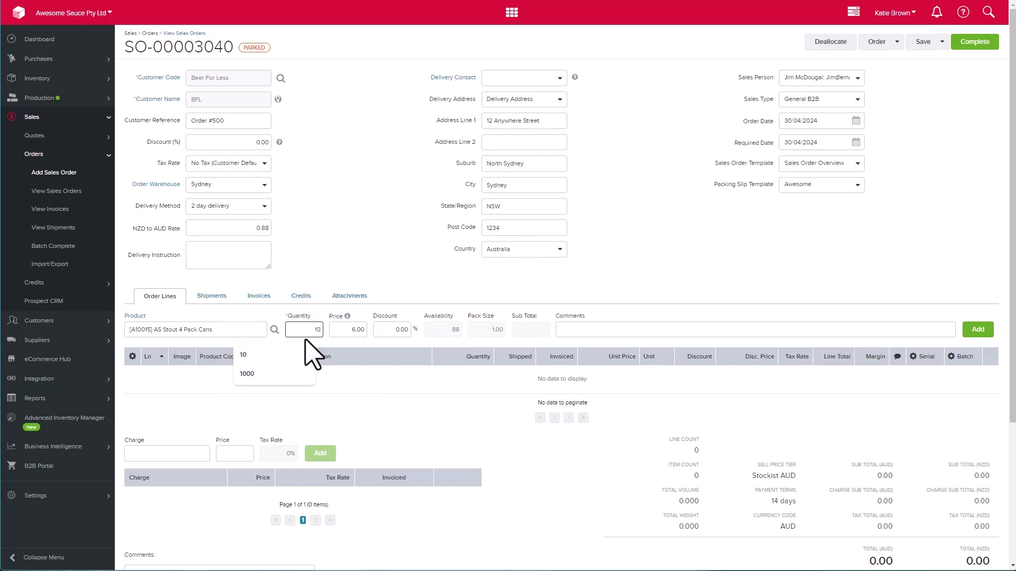
pyautogui.click(351, 331)
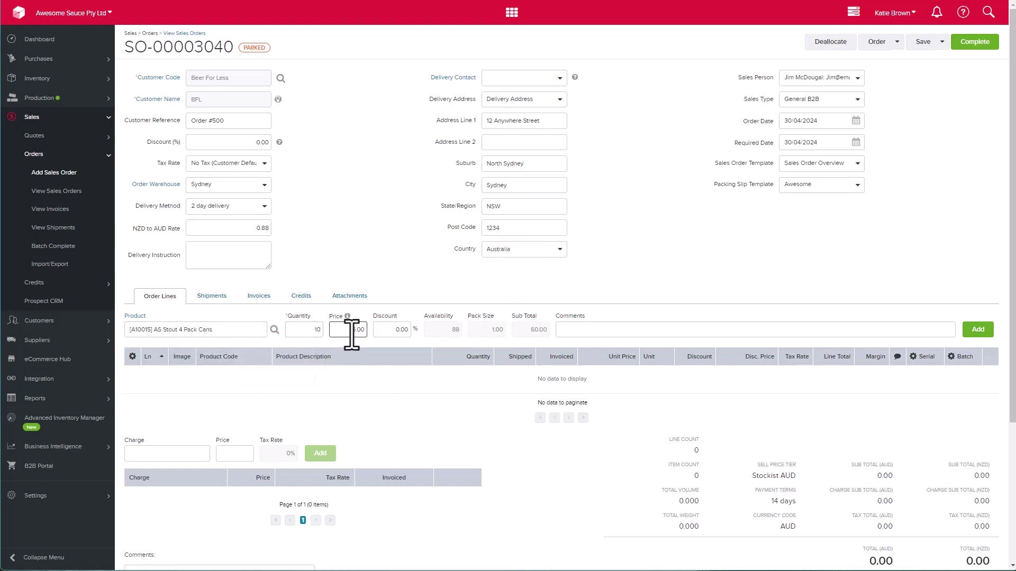
pyautogui.moveTo(348, 318)
pyautogui.click(346, 332)
pyautogui.write('0.36')
pyautogui.click(572, 329)
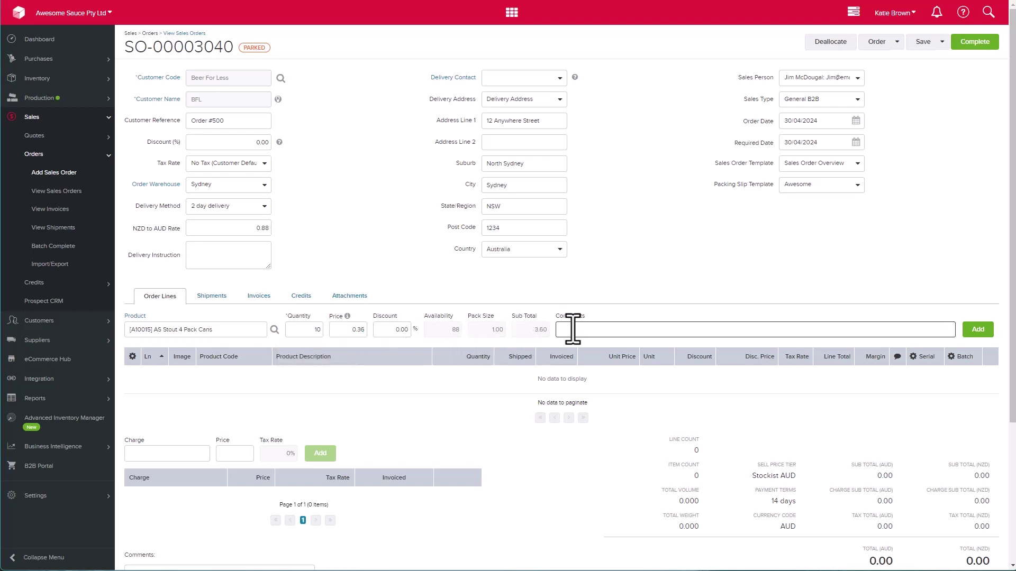
pyautogui.click(974, 329)
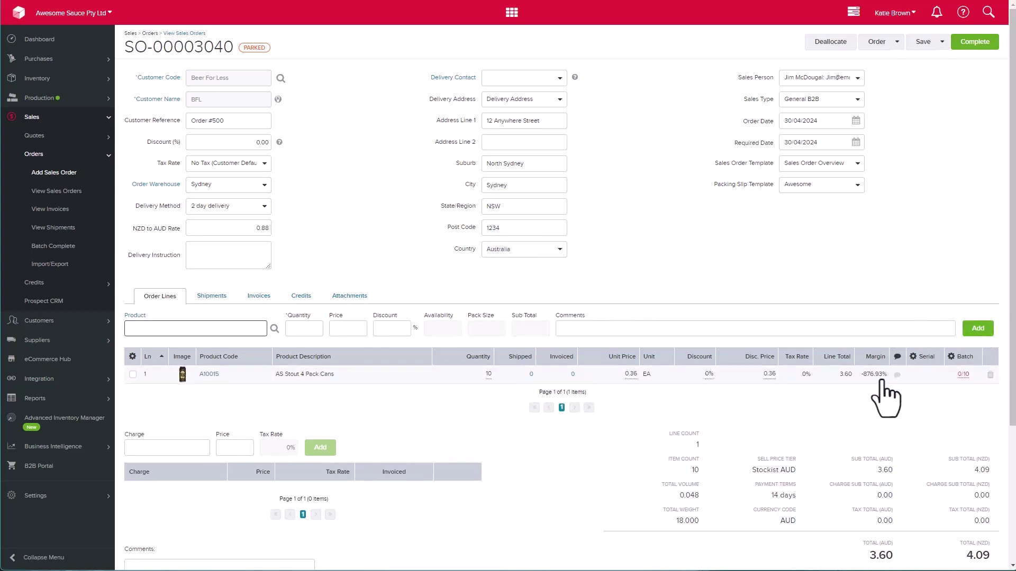
# Change the stout line's unit price to 6.00, totalling 60.00
pyautogui.scroll(-2, 906, 444)
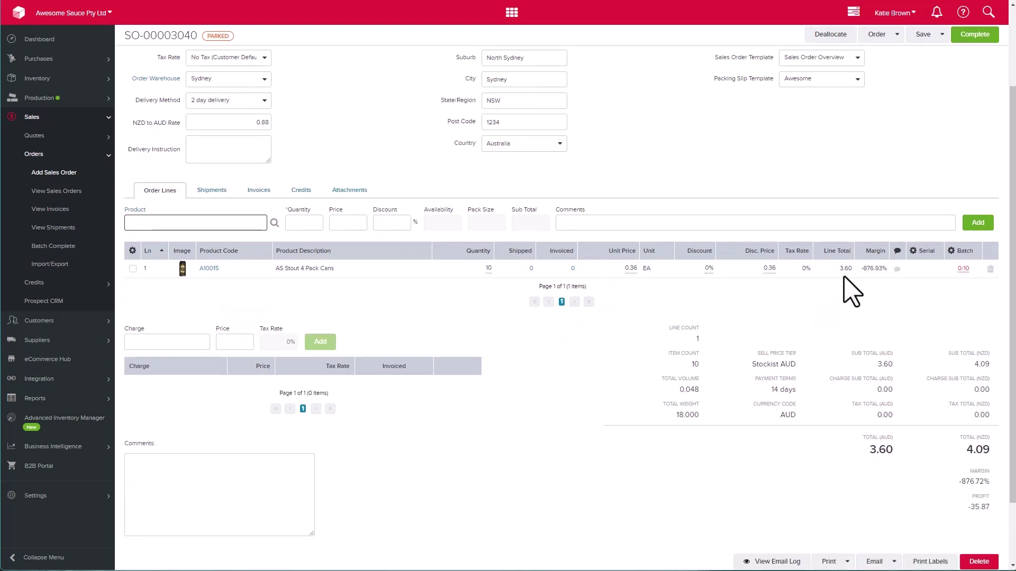
pyautogui.click(631, 269)
pyautogui.write('0')
pyautogui.press('Return')
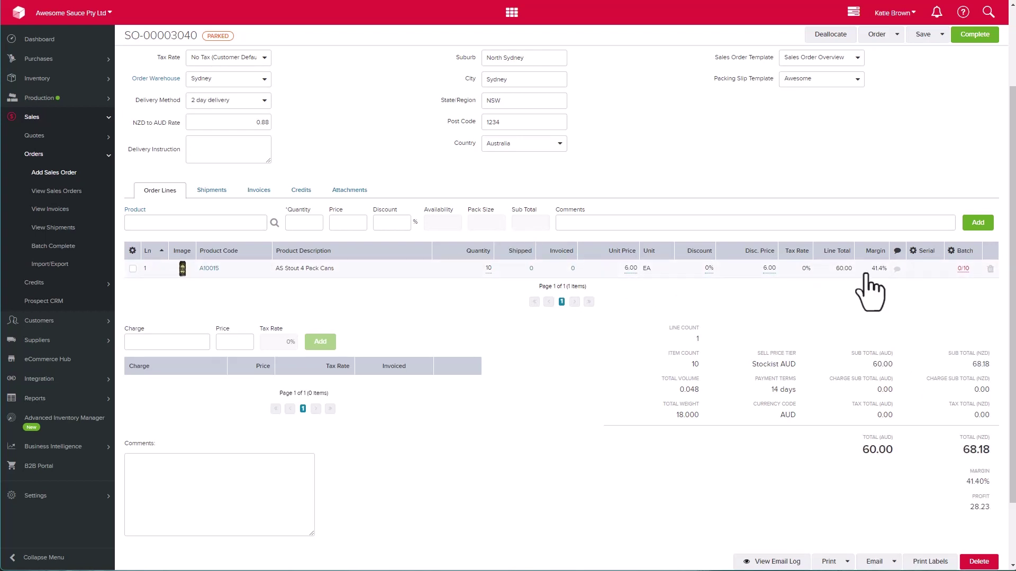
# Assign the oldest batches to all 10 stout units
pyautogui.click(963, 268)
pyautogui.click(682, 197)
pyautogui.click(705, 402)
# Add a line of 12 Pilsner 500ml Cans at 2.50 and assign its batches
pyautogui.click(216, 222)
pyautogui.scroll(2, 215, 223)
pyautogui.write('pilsner')
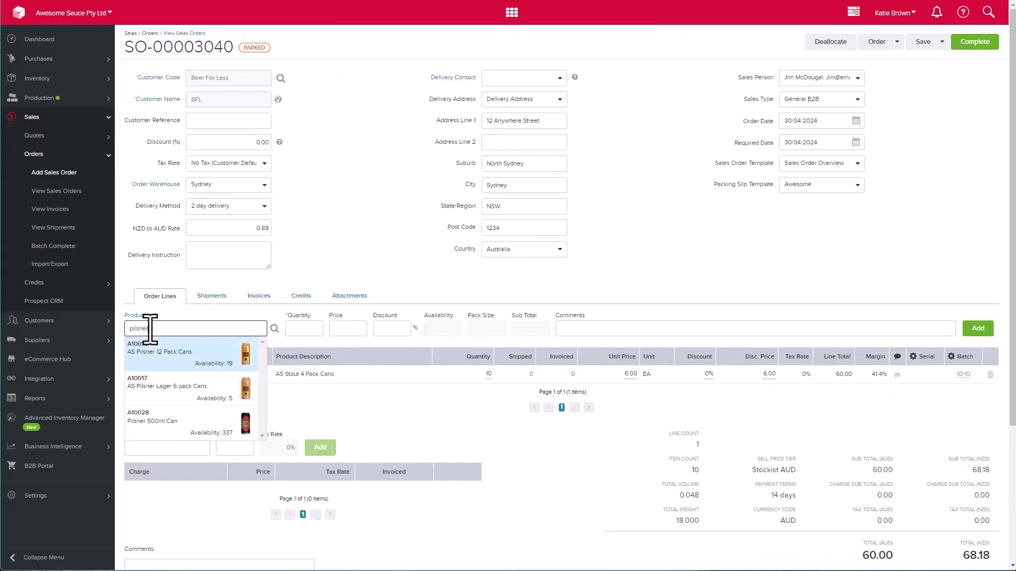
pyautogui.click(161, 422)
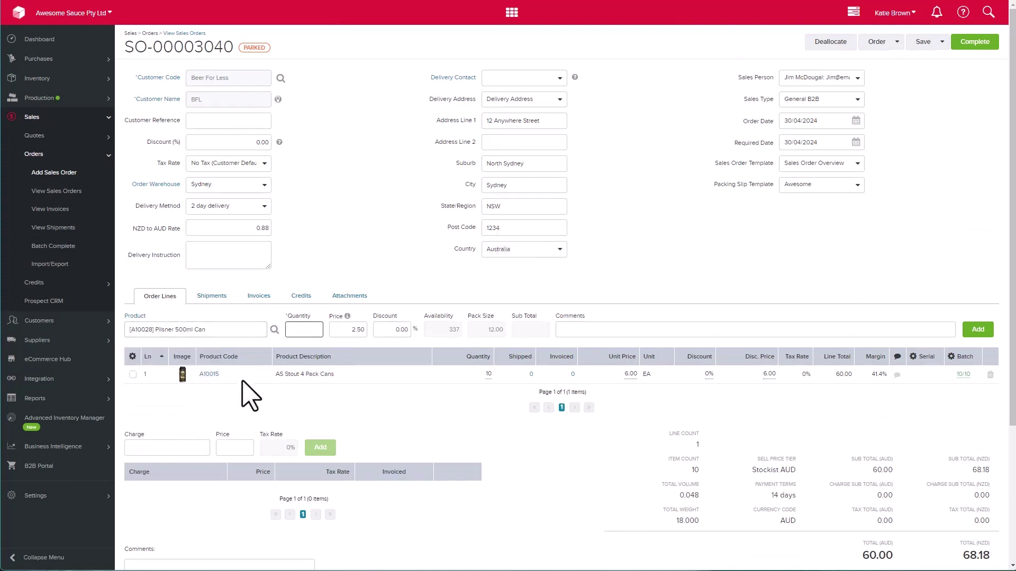
pyautogui.write('13')
pyautogui.press('Tab')
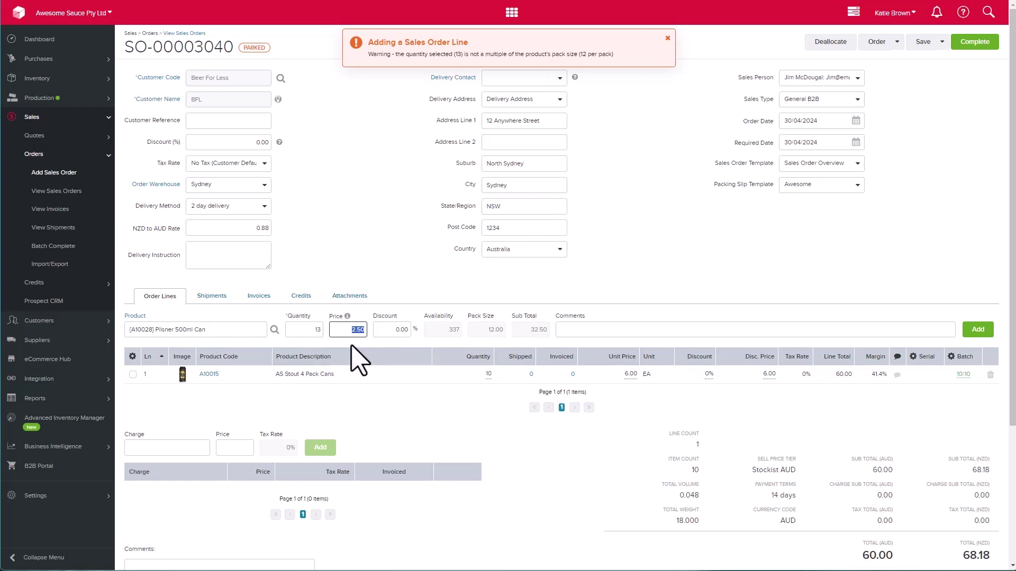
pyautogui.click(322, 330)
pyautogui.click(976, 330)
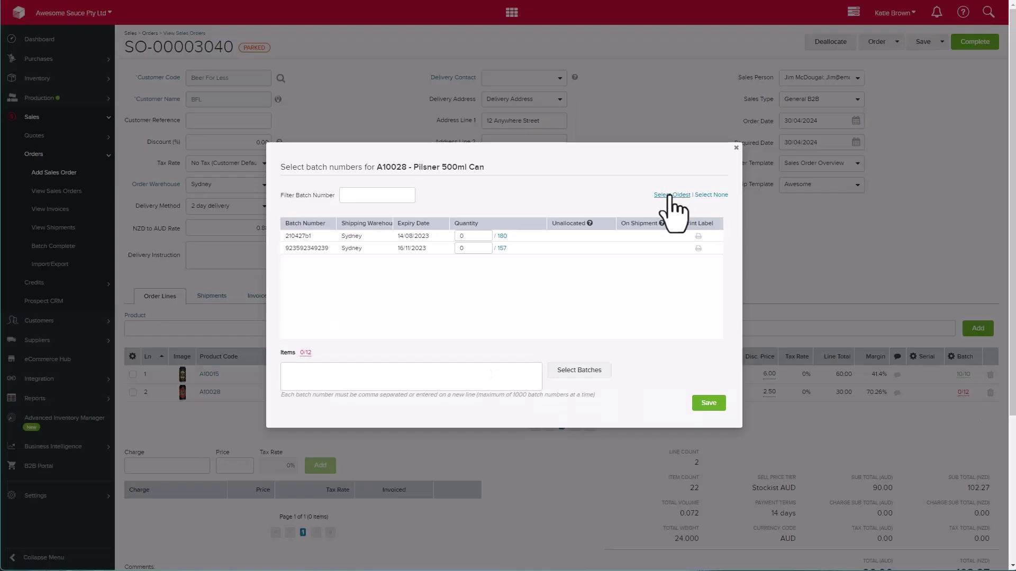
pyautogui.click(674, 227)
pyautogui.click(705, 402)
pyautogui.scroll(-2, 713, 404)
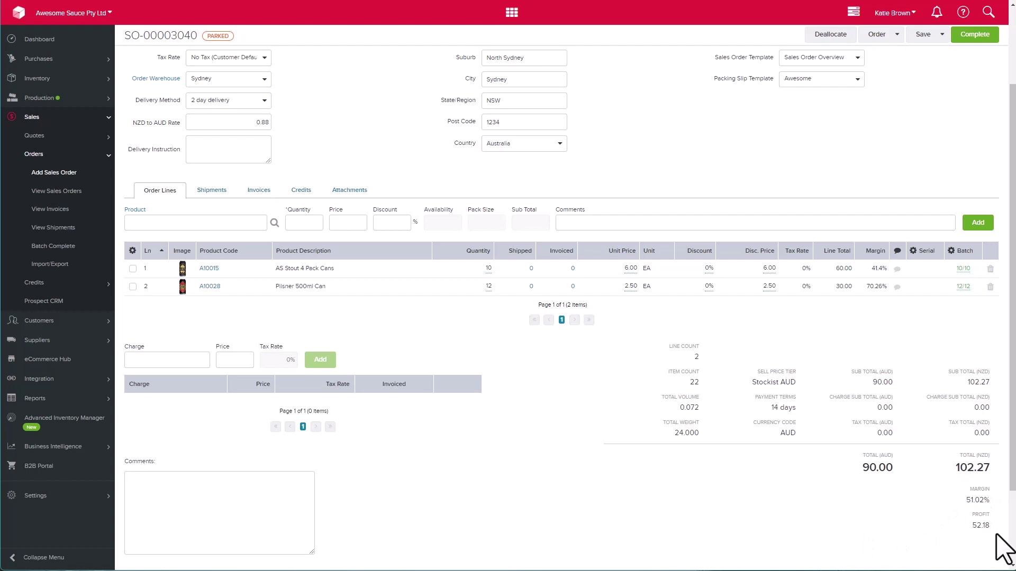
pyautogui.scroll(-2, 1003, 551)
pyautogui.click(847, 482)
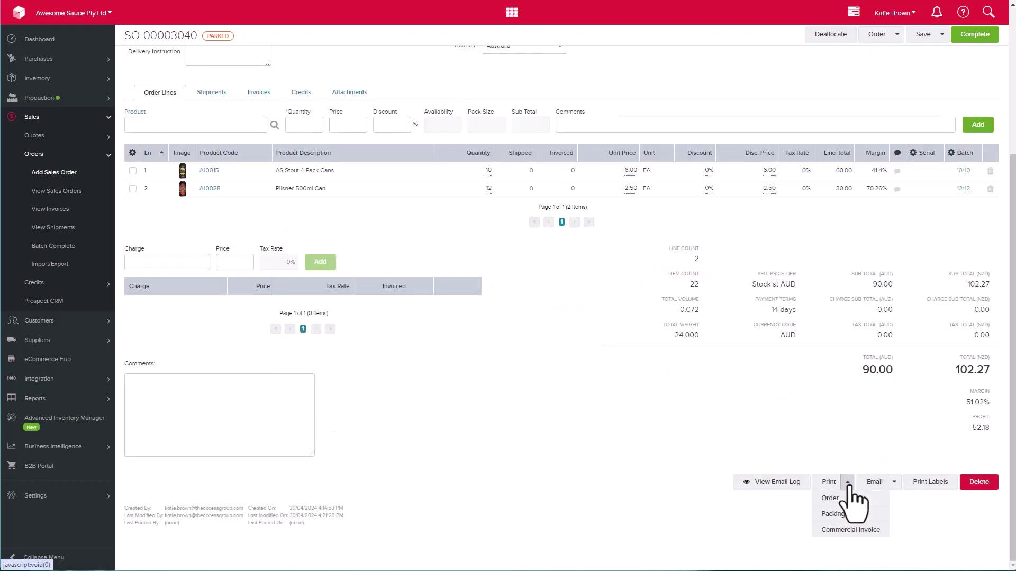
pyautogui.click(894, 483)
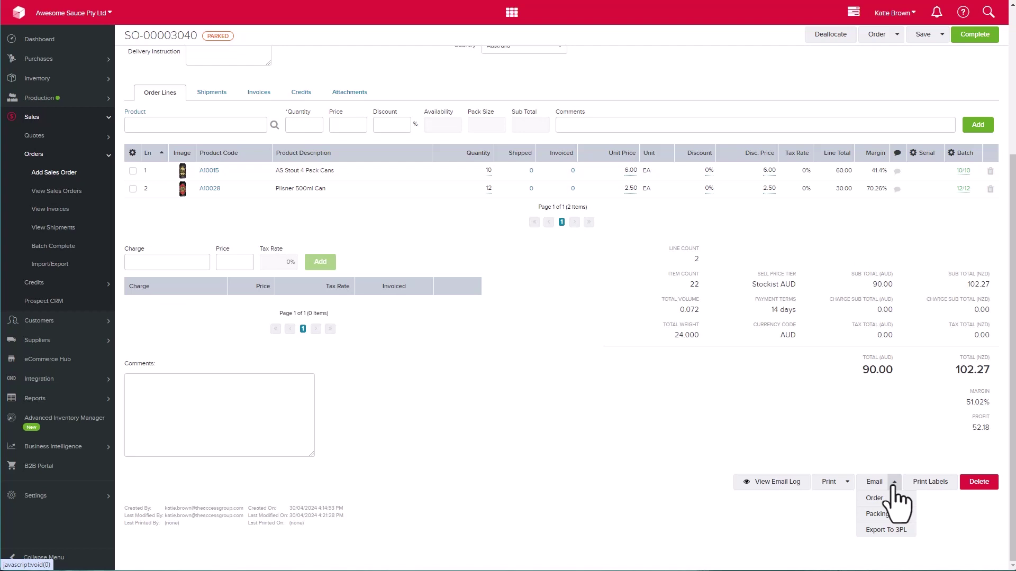
pyautogui.click(897, 493)
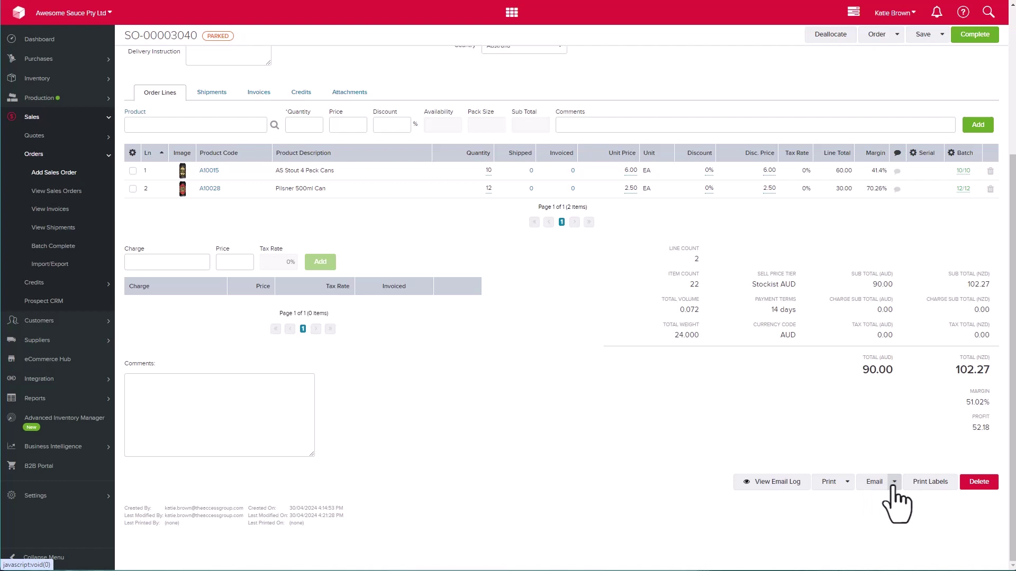
pyautogui.scroll(4, 898, 505)
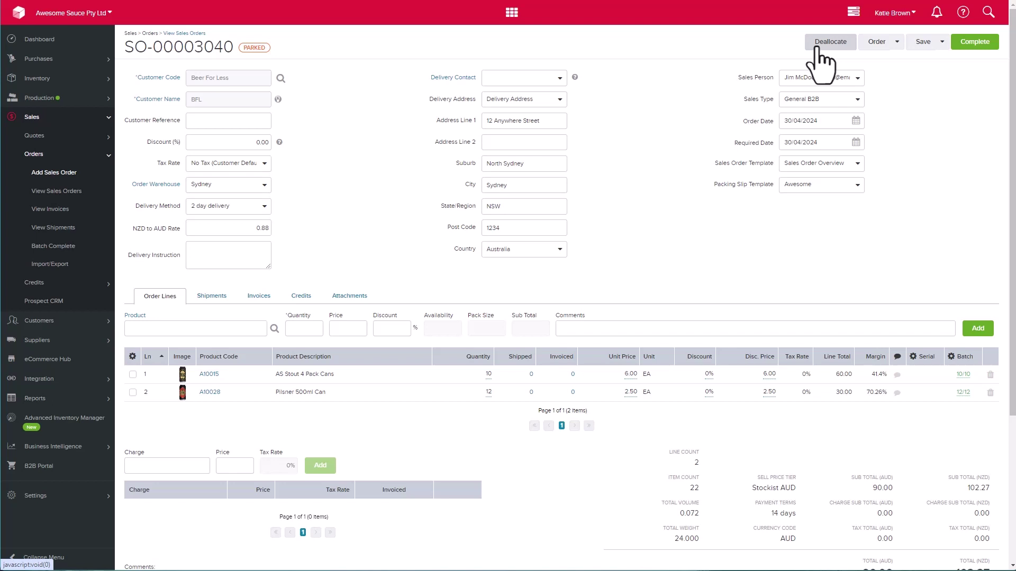
# Save the order with status Placed and check its invoices
pyautogui.click(942, 42)
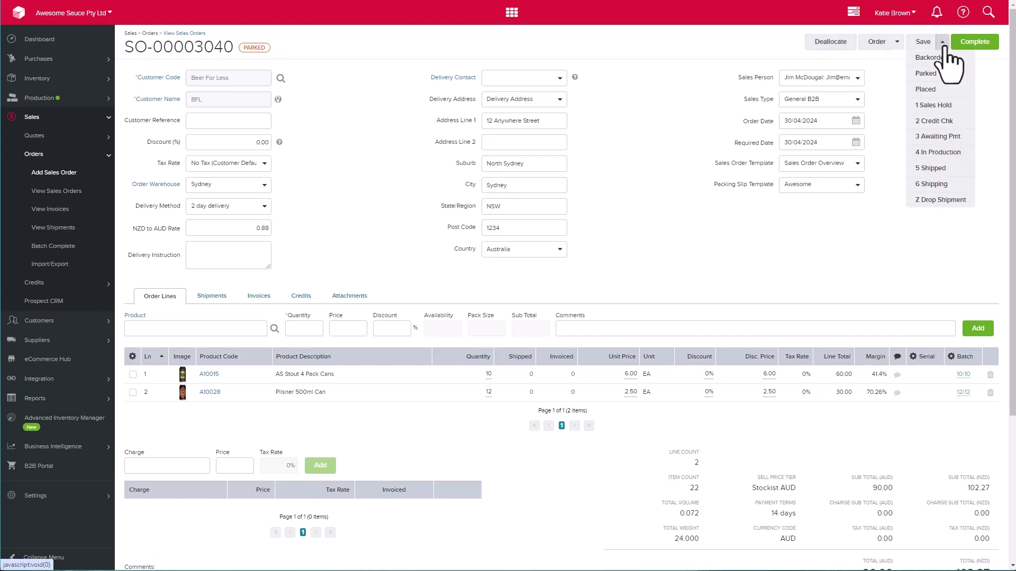
pyautogui.click(927, 89)
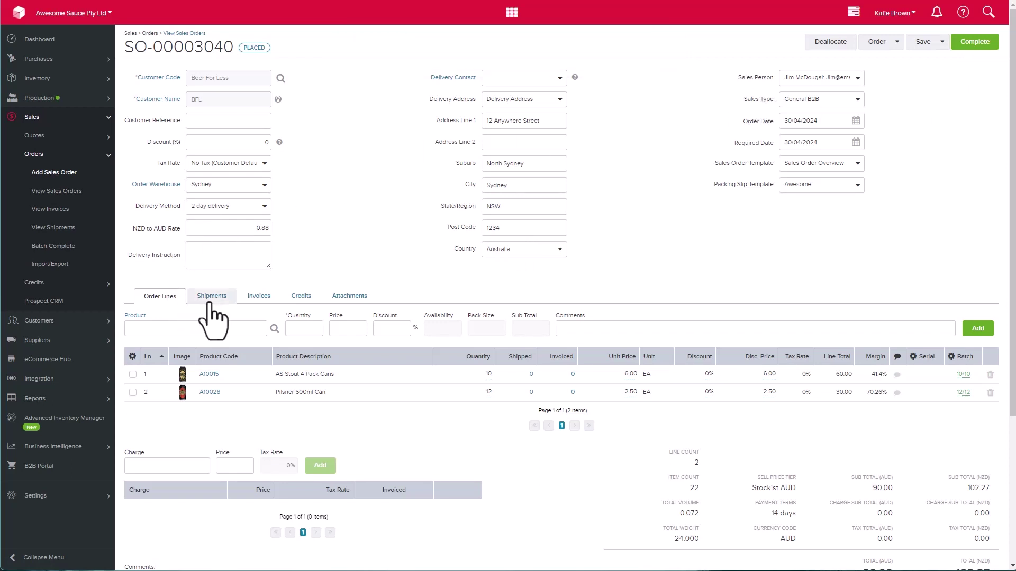
pyautogui.click(259, 296)
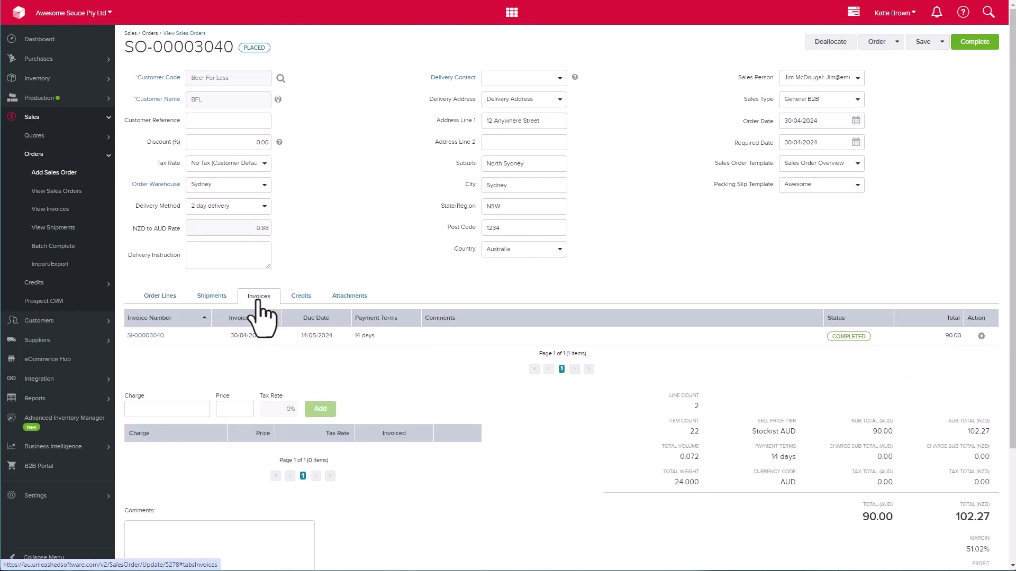
# Create a shipment for the order, place it, and return to the sales order
pyautogui.click(897, 42)
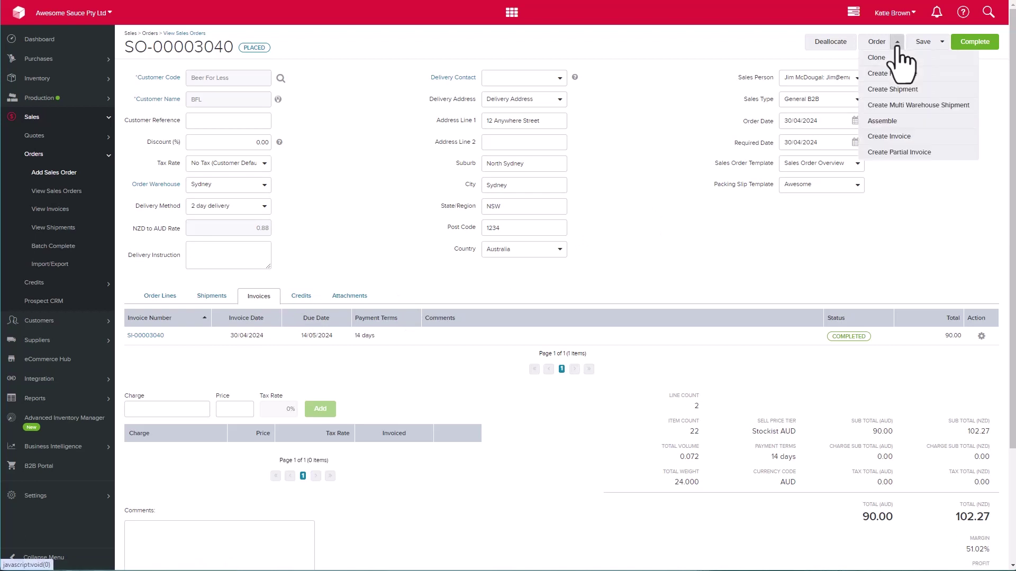
pyautogui.click(921, 94)
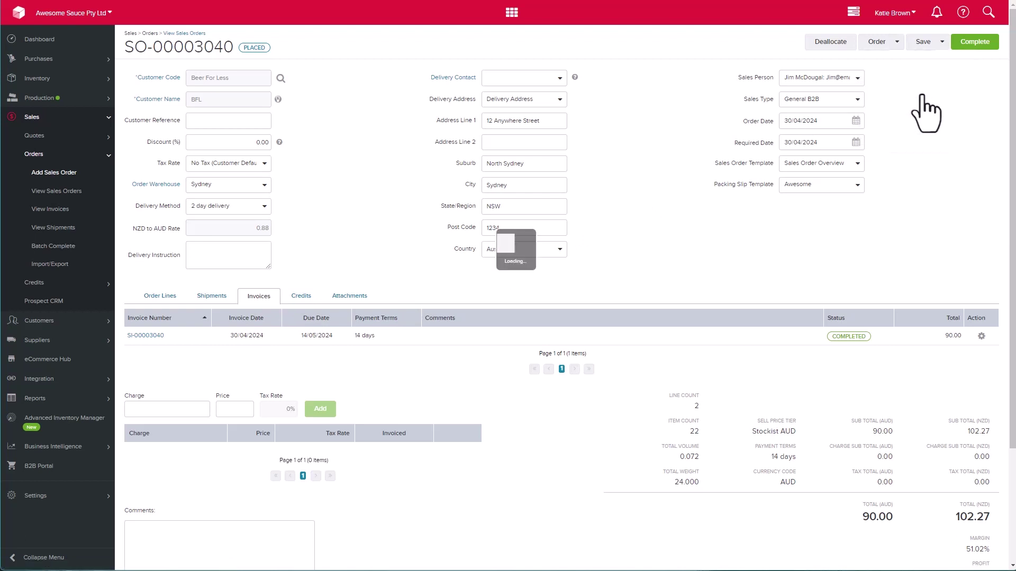
pyautogui.click(943, 41)
pyautogui.click(244, 33)
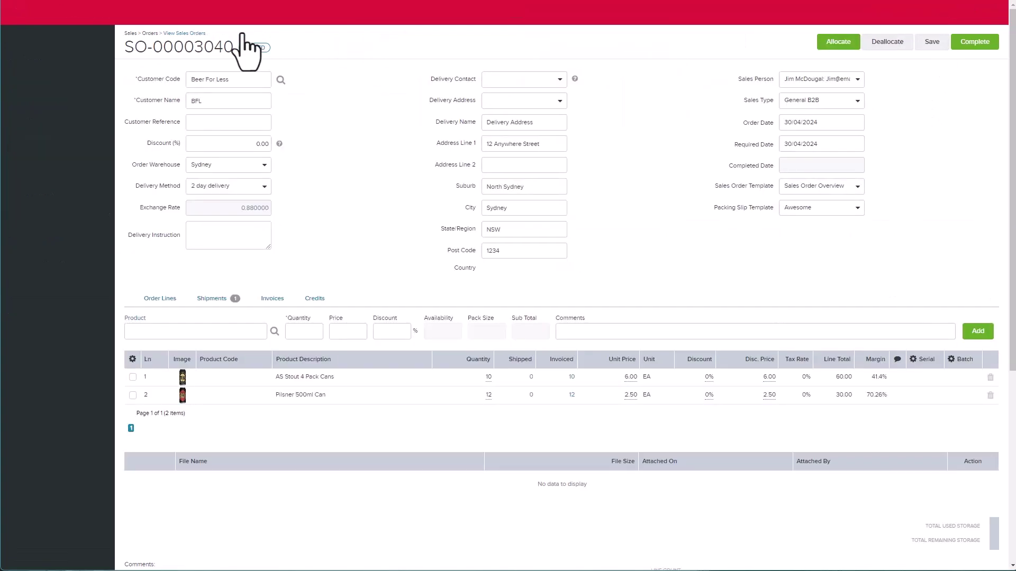
# Dispatch shipment SS-00003040 and return to the sales order
pyautogui.click(232, 297)
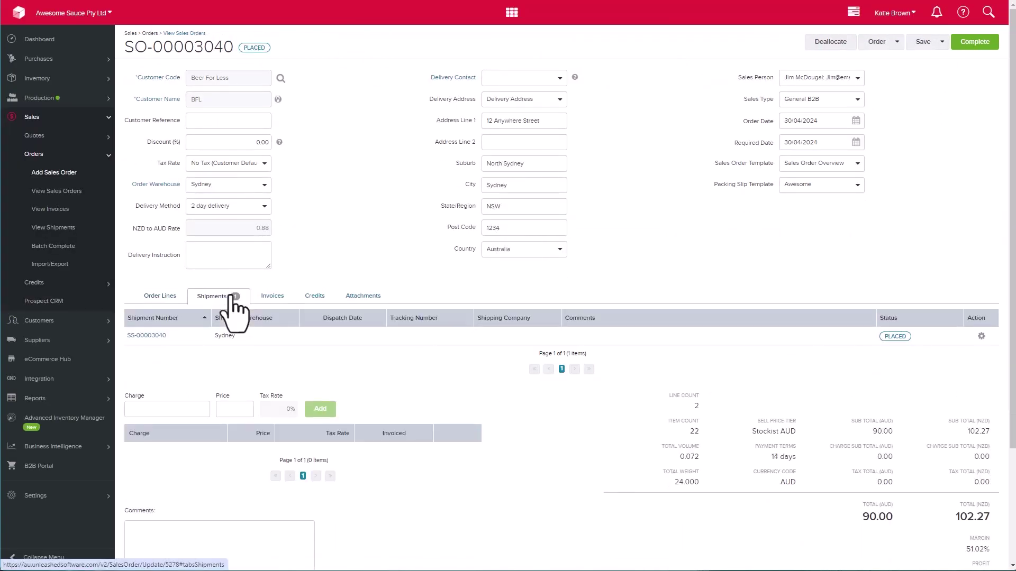
pyautogui.click(159, 338)
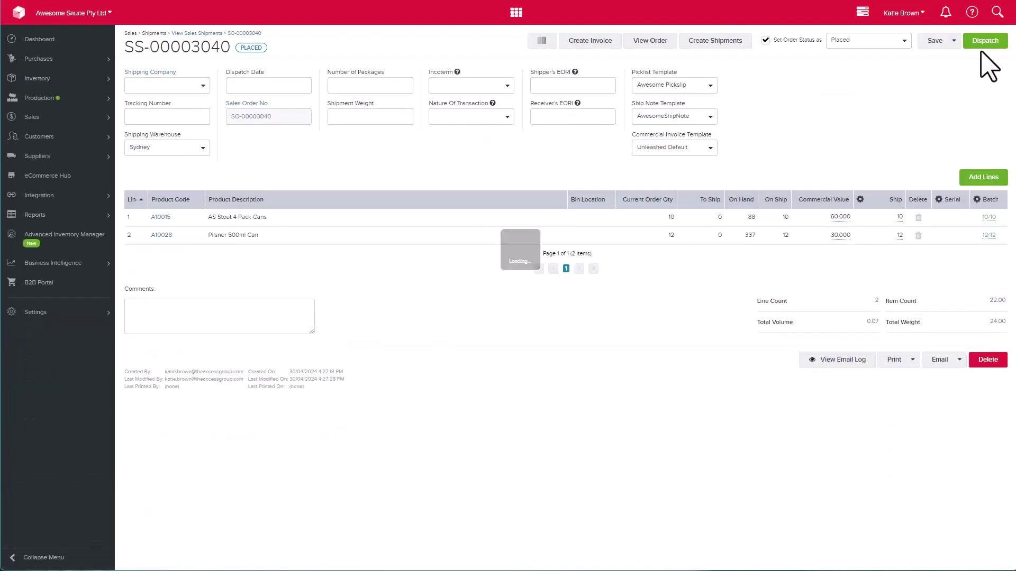
pyautogui.click(983, 51)
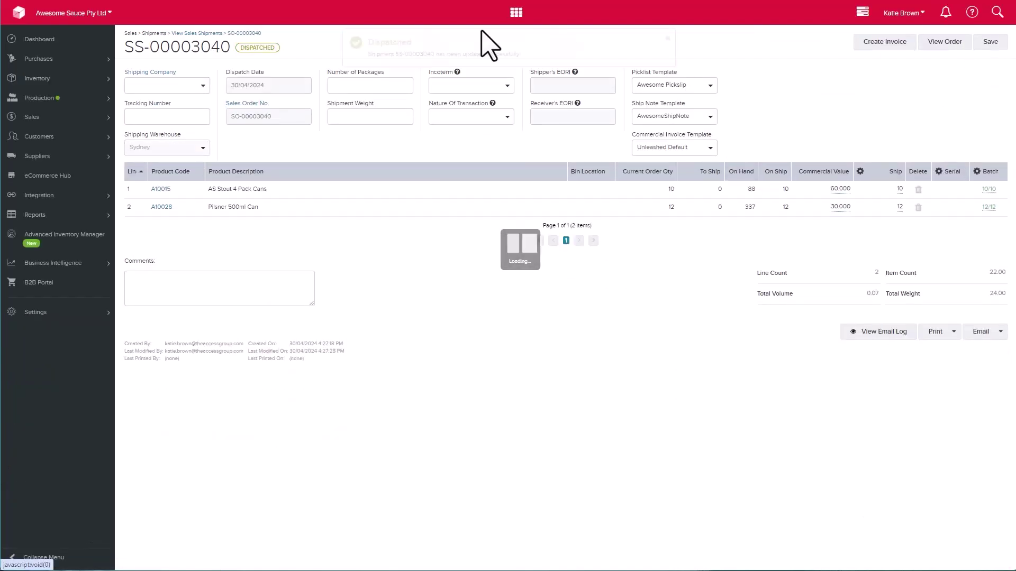
pyautogui.click(252, 33)
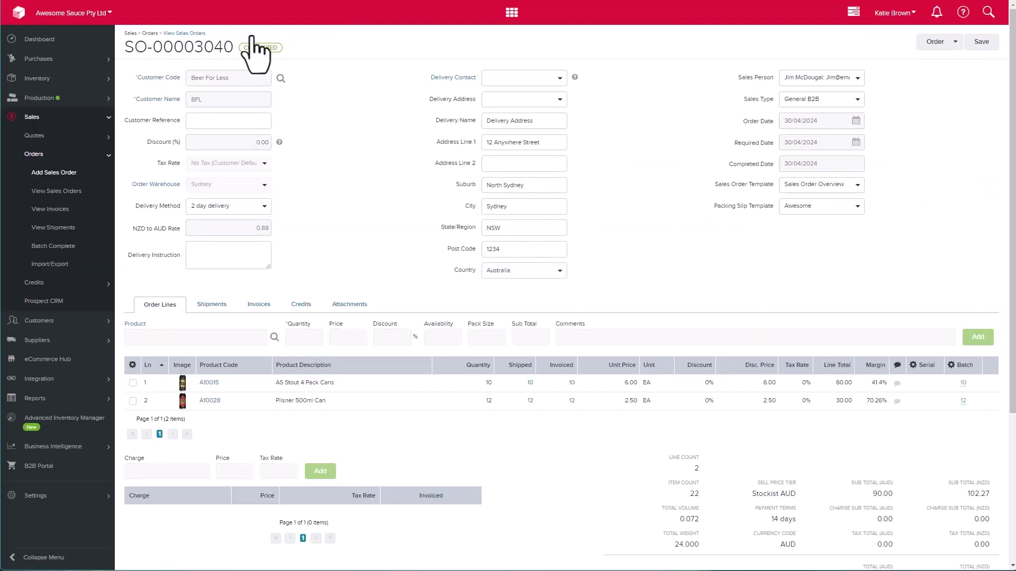